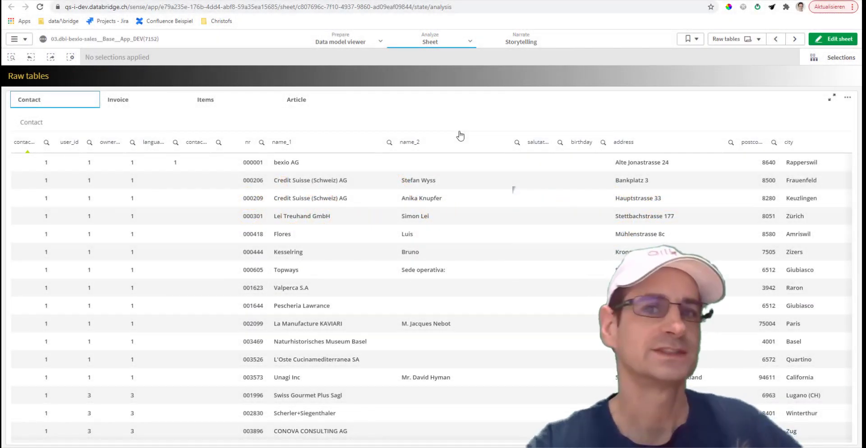
Switch the Raw tables container through the Invoice, Items and Article tabs
{"action": "left_click", "coordinate": [120, 107]}
{"action": "left_click", "coordinate": [207, 106]}
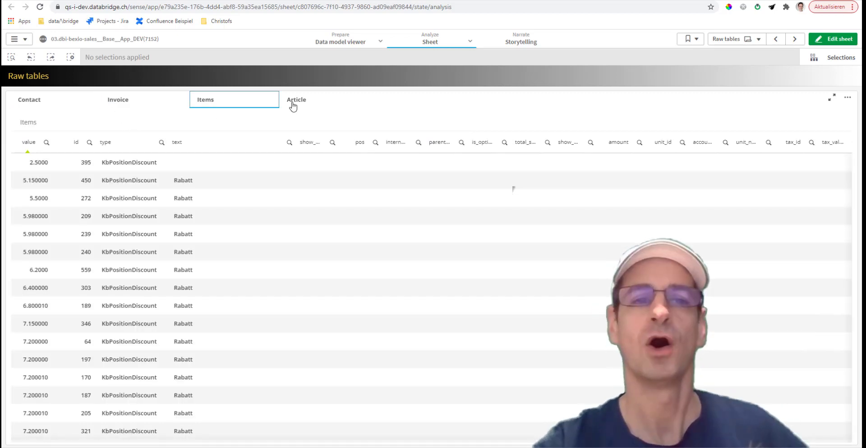
{"action": "left_click", "coordinate": [293, 107]}
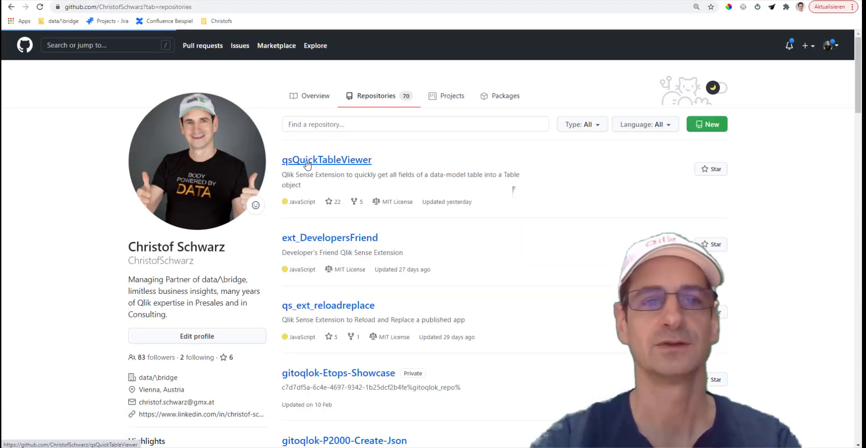
Download the qsQuickTableViewer GitHub repository as a ZIP file
{"action": "left_click", "coordinate": [336, 141]}
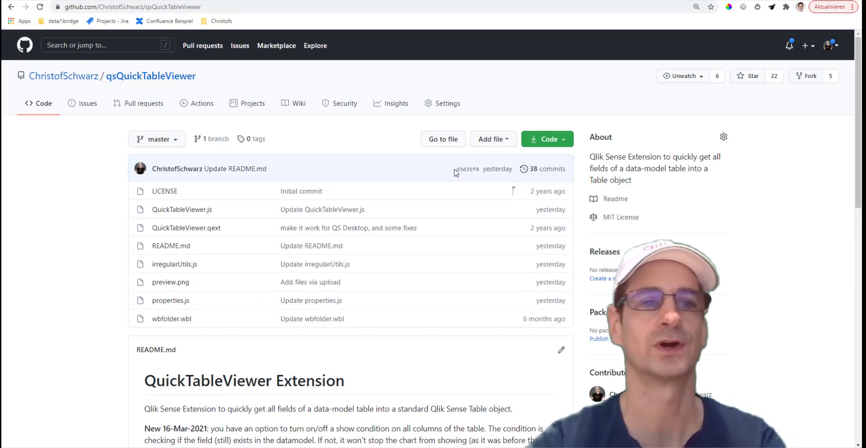
{"action": "left_click", "coordinate": [566, 142]}
{"action": "left_click", "coordinate": [470, 272]}
In the Qlik Sense tab, replace the address path with qmc to load the Management Console
{"action": "left_click", "coordinate": [479, 1]}
{"action": "left_click", "coordinate": [137, 9]}
{"action": "left_click", "coordinate": [137, 9]}
{"action": "left_click_drag", "start_coordinate": [150, 6], "coordinate": [472, 6]}
{"action": "type", "text": "qmc"}
{"action": "key", "text": "Return"}
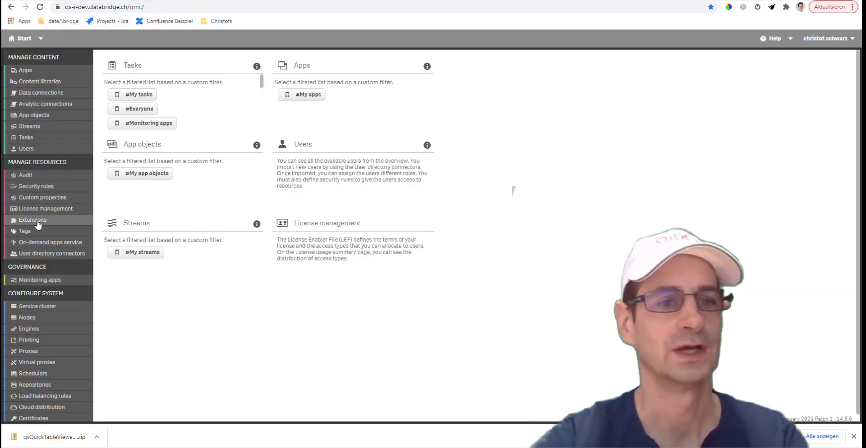
Review the QMC Extensions list, dismiss the downloads bar, and return to the console start page
{"action": "left_click", "coordinate": [33, 220]}
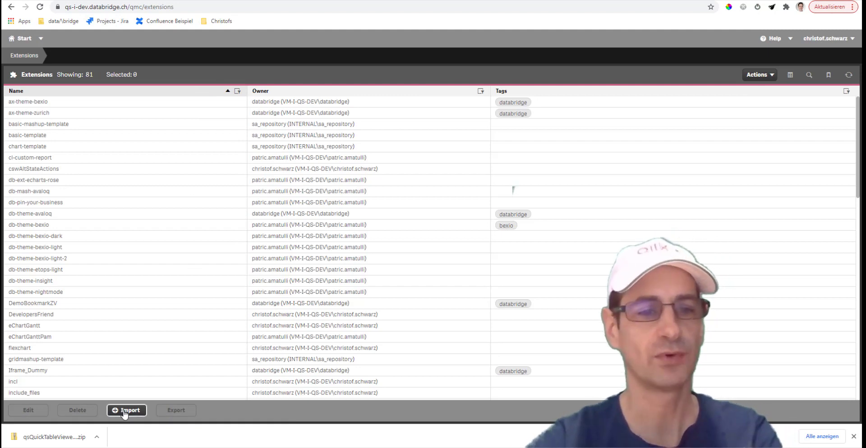
{"action": "left_click", "coordinate": [853, 436]}
{"action": "left_click", "coordinate": [461, 1]}
{"action": "left_click", "coordinate": [504, 2]}
{"action": "left_click", "coordinate": [14, 14]}
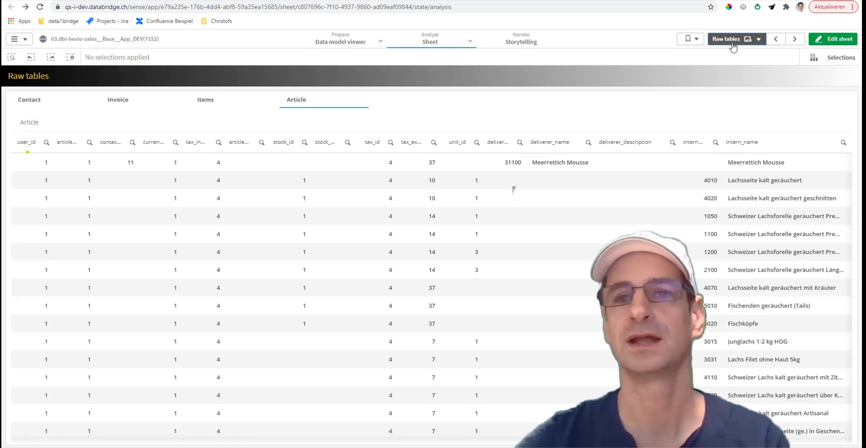
Create My new sheet and place a container stretched across its full width at the top
{"action": "left_click", "coordinate": [733, 44]}
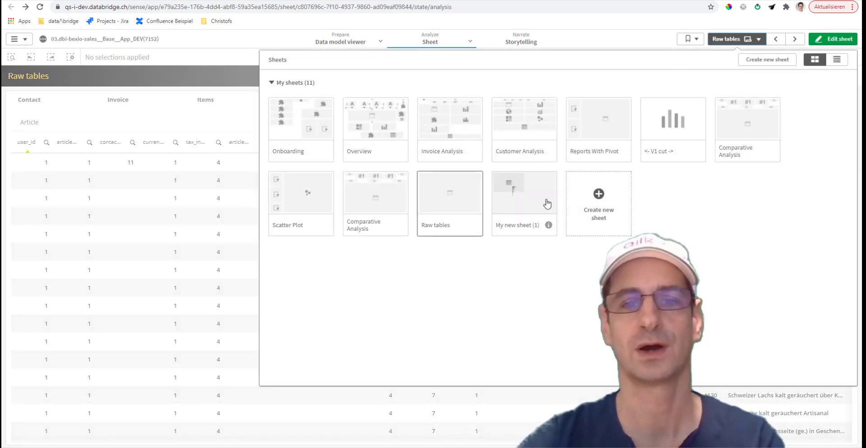
{"action": "left_click", "coordinate": [586, 203]}
{"action": "left_click", "coordinate": [607, 202]}
{"action": "left_click", "coordinate": [829, 39]}
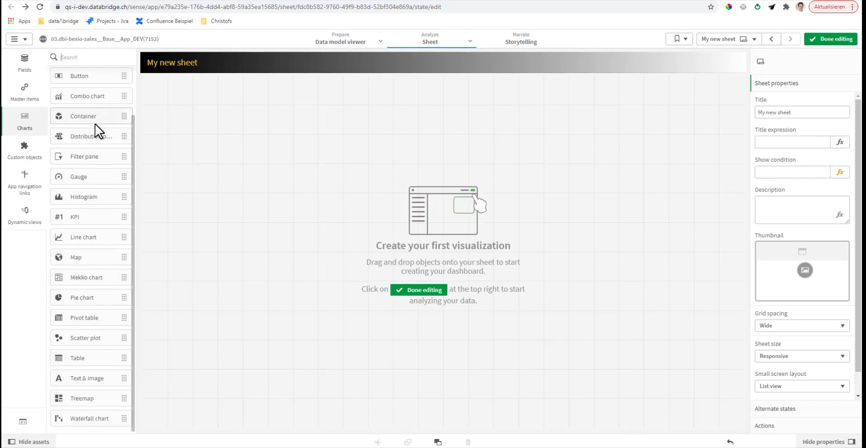
{"action": "left_click_drag", "start_coordinate": [108, 126], "coordinate": [307, 149]}
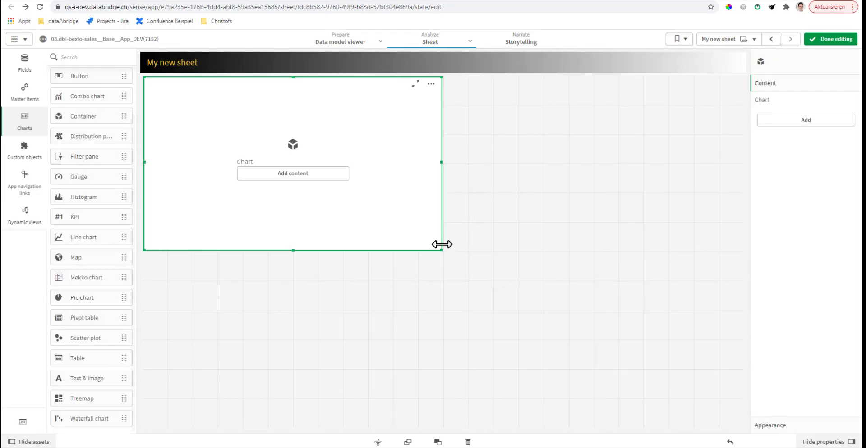
{"action": "left_click_drag", "start_coordinate": [441, 250], "coordinate": [856, 169]}
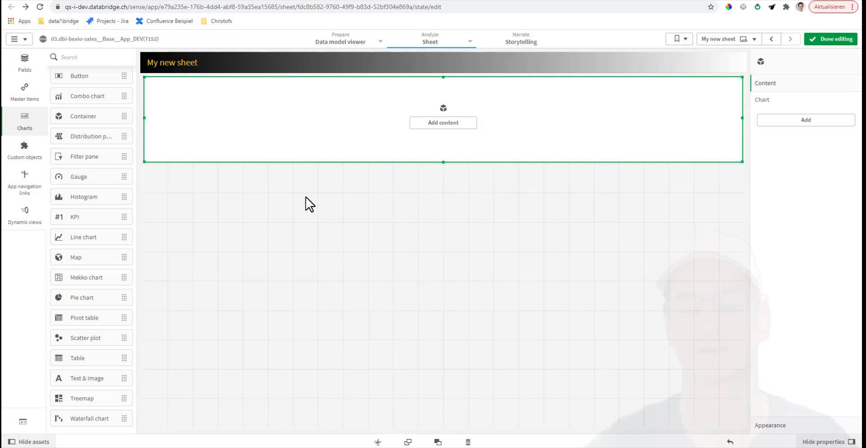
Add four QuickTableViewer placeholders from Custom objects below the container
{"action": "left_click", "coordinate": [34, 150]}
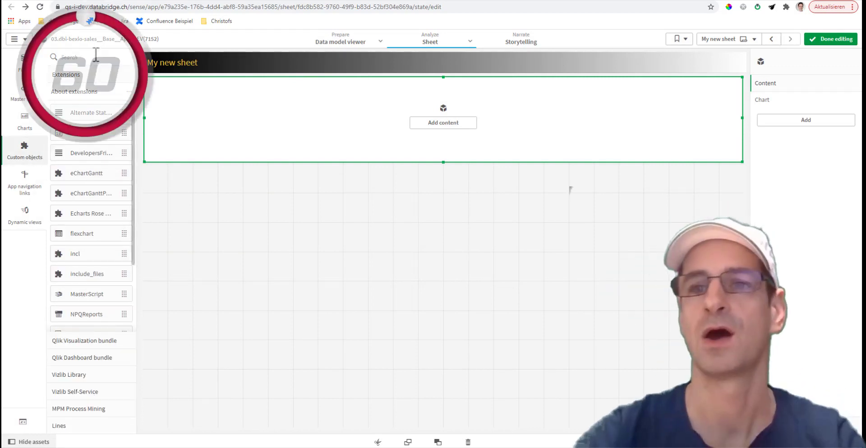
{"action": "left_click_drag", "start_coordinate": [103, 250], "coordinate": [261, 226]}
{"action": "left_click_drag", "start_coordinate": [77, 261], "coordinate": [536, 217]}
{"action": "left_click_drag", "start_coordinate": [100, 261], "coordinate": [391, 339]}
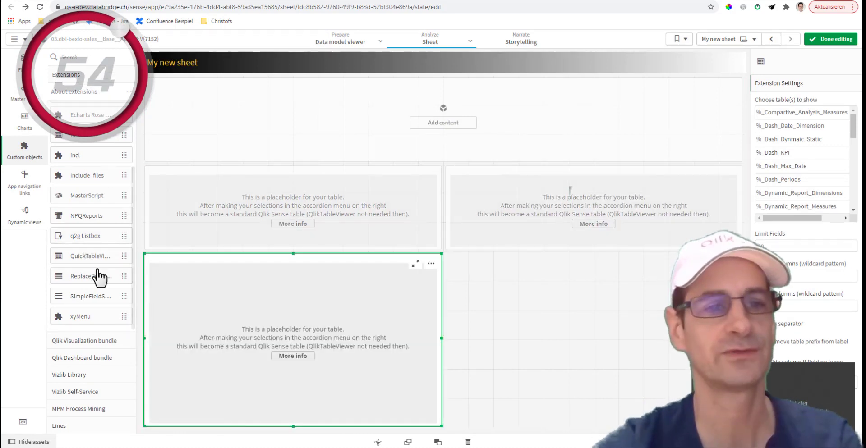
{"action": "left_click_drag", "start_coordinate": [96, 261], "coordinate": [561, 300]}
Set the upper-left placeholder to the Items table and request it with Get my table!
{"action": "left_click", "coordinate": [363, 237]}
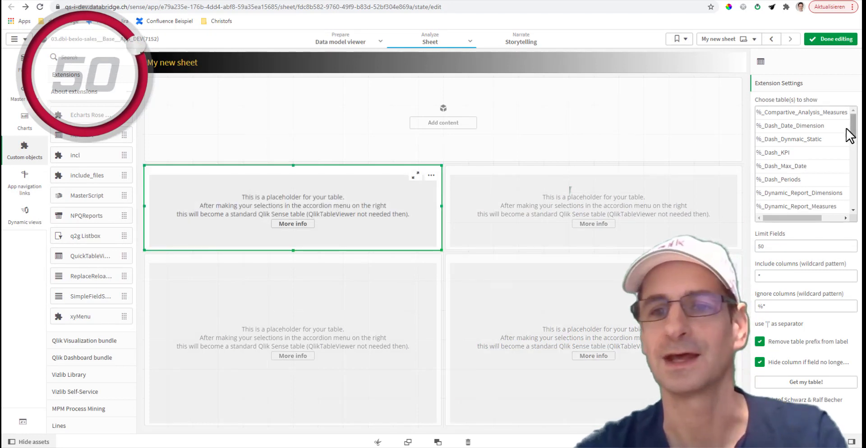
{"action": "scroll", "coordinate": [827, 172], "scroll_direction": "down", "scroll_amount": 10}
{"action": "left_click", "coordinate": [780, 166]}
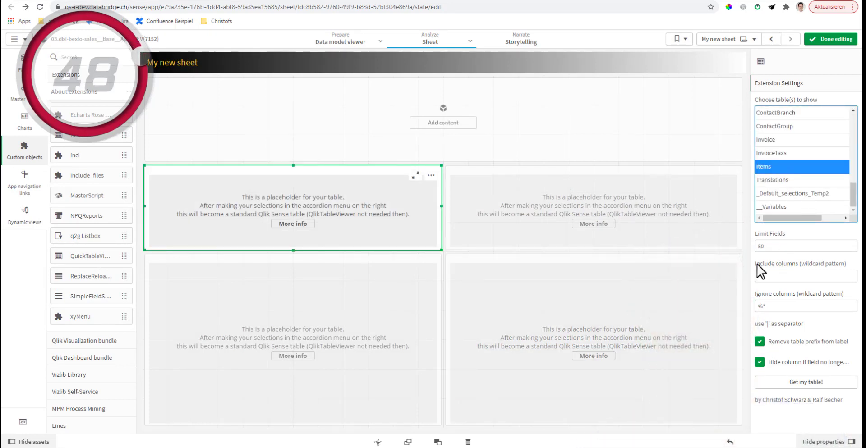
{"action": "left_click", "coordinate": [800, 383]}
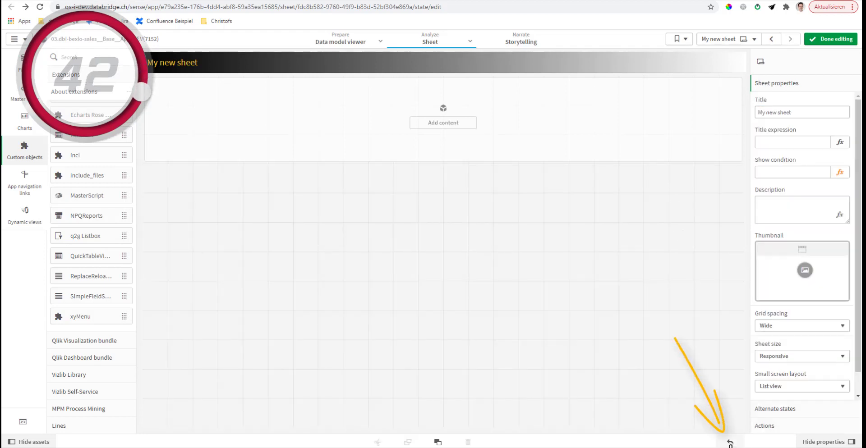
Undo the cleared placeholders and build the Invoice table in the upper-right one
{"action": "left_click", "coordinate": [730, 442]}
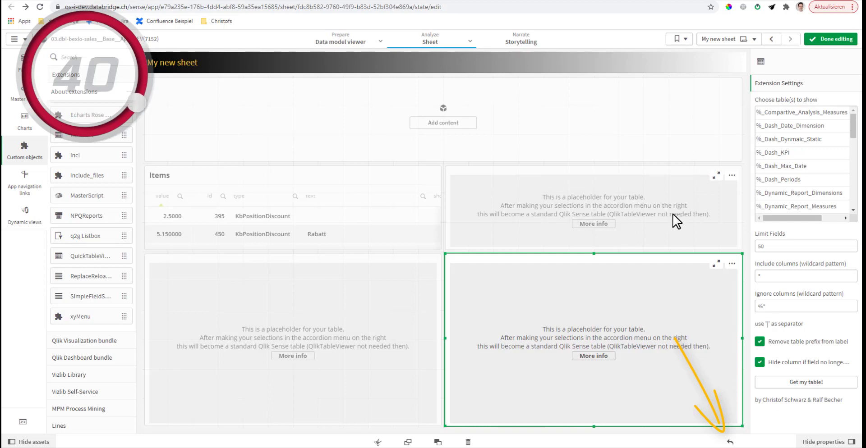
{"action": "left_click", "coordinate": [672, 214]}
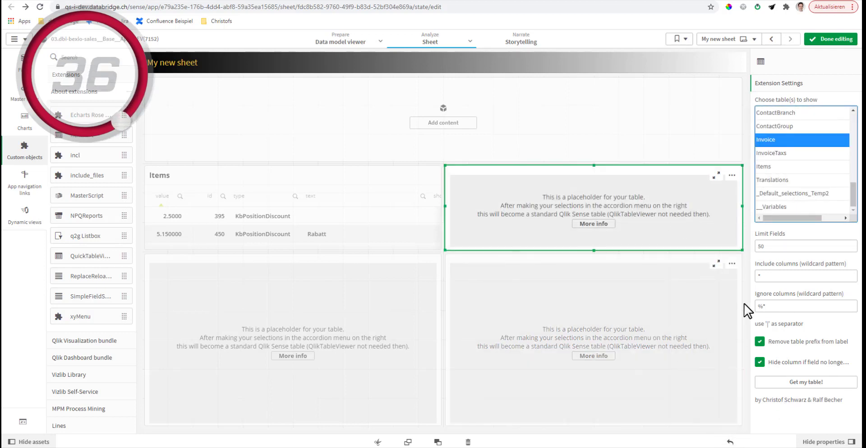
{"action": "left_click", "coordinate": [781, 384]}
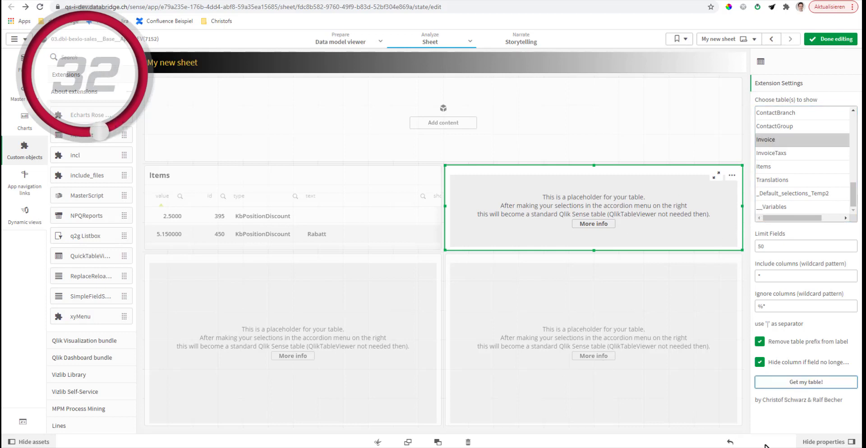
Turn the lower-right placeholder into the Contact table
{"action": "left_click", "coordinate": [636, 324]}
{"action": "scroll", "coordinate": [795, 167], "scroll_direction": "down", "scroll_amount": 1}
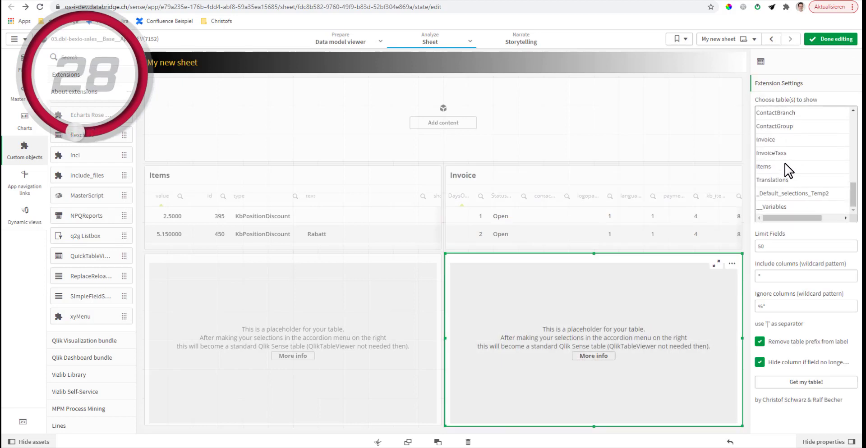
{"action": "scroll", "coordinate": [797, 147], "scroll_direction": "up", "scroll_amount": 1}
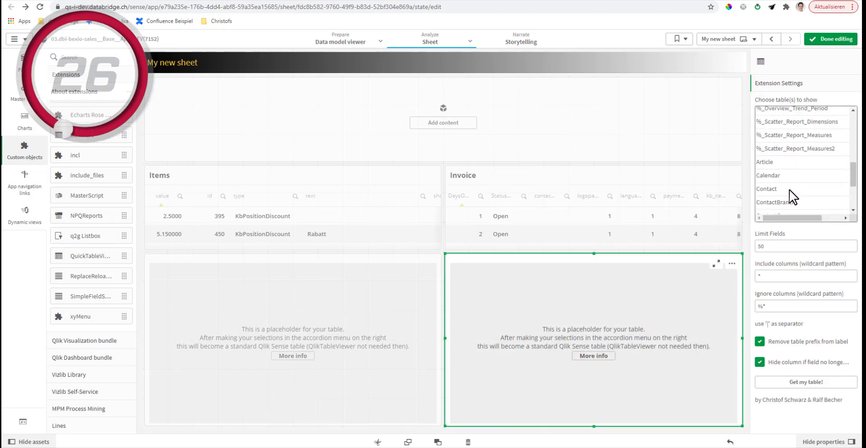
{"action": "left_click", "coordinate": [788, 191]}
{"action": "left_click", "coordinate": [794, 384]}
Turn the lower-left placeholder into the Article table
{"action": "left_click", "coordinate": [360, 377]}
{"action": "scroll", "coordinate": [822, 172], "scroll_direction": "down", "scroll_amount": 5}
{"action": "scroll", "coordinate": [788, 143], "scroll_direction": "up", "scroll_amount": 4}
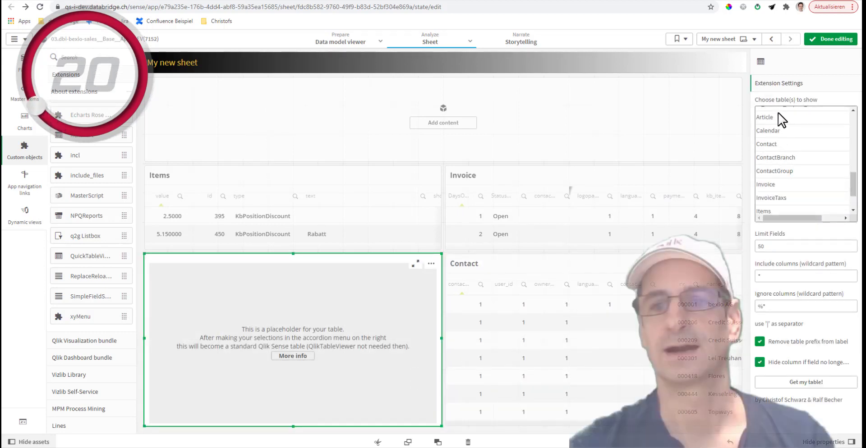
{"action": "left_click", "coordinate": [779, 127]}
{"action": "left_click", "coordinate": [801, 380]}
Move the Article, Items and Invoice tables into the top container, shorten it, and add a new placeholder below
{"action": "left_click_drag", "start_coordinate": [345, 357], "coordinate": [291, 132]}
{"action": "left_click_drag", "start_coordinate": [280, 228], "coordinate": [355, 109]}
{"action": "left_click_drag", "start_coordinate": [580, 213], "coordinate": [444, 425]}
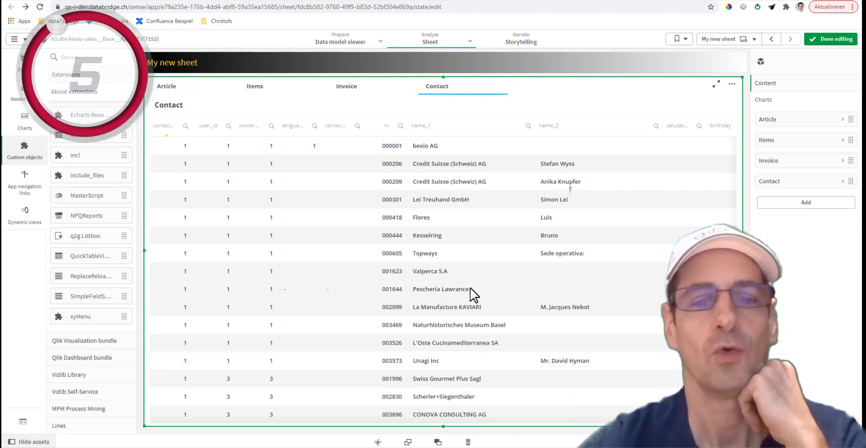
{"action": "left_click_drag", "start_coordinate": [445, 425], "coordinate": [475, 280]}
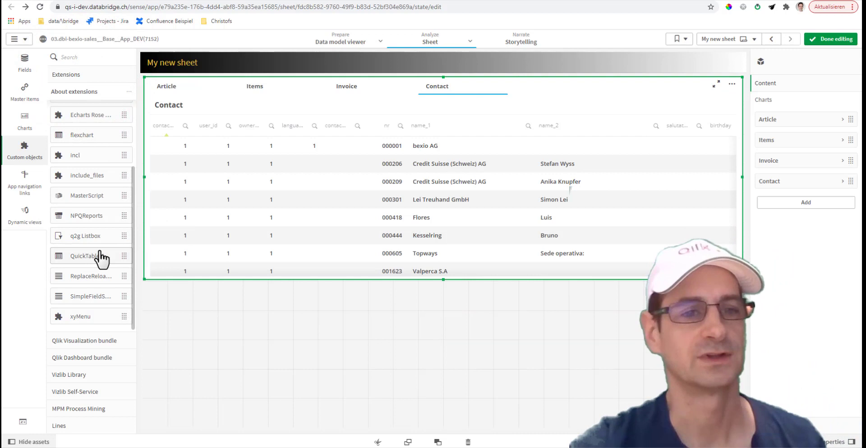
{"action": "left_click_drag", "start_coordinate": [100, 269], "coordinate": [367, 358]}
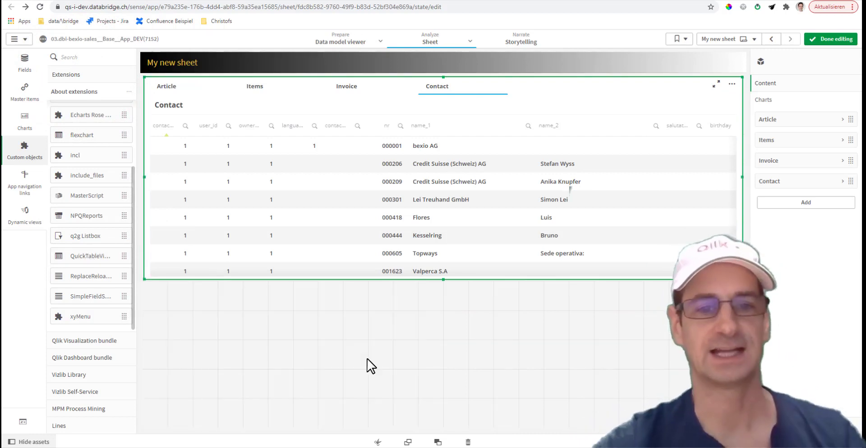
Convert the placeholder below the container into the Items table with value, id, type and text columns
{"action": "left_click", "coordinate": [496, 256]}
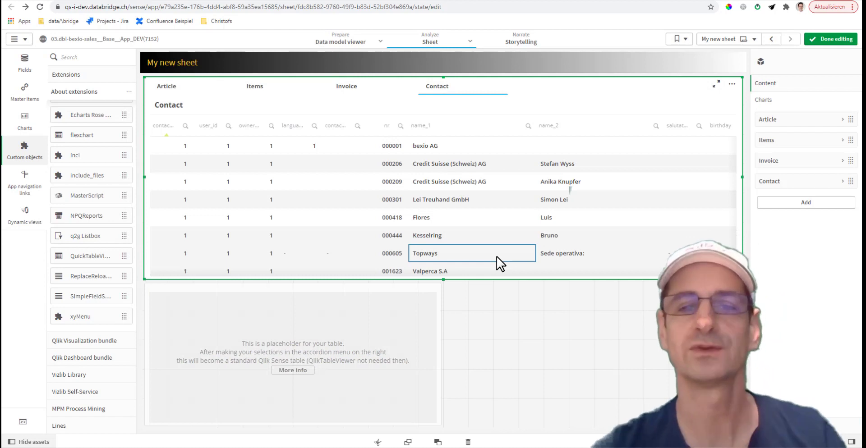
{"action": "left_click", "coordinate": [402, 358]}
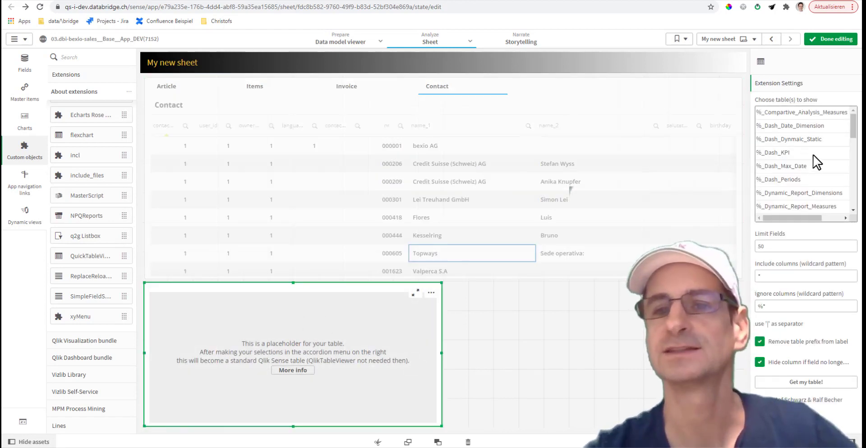
{"action": "scroll", "coordinate": [813, 155], "scroll_direction": "down", "scroll_amount": 5}
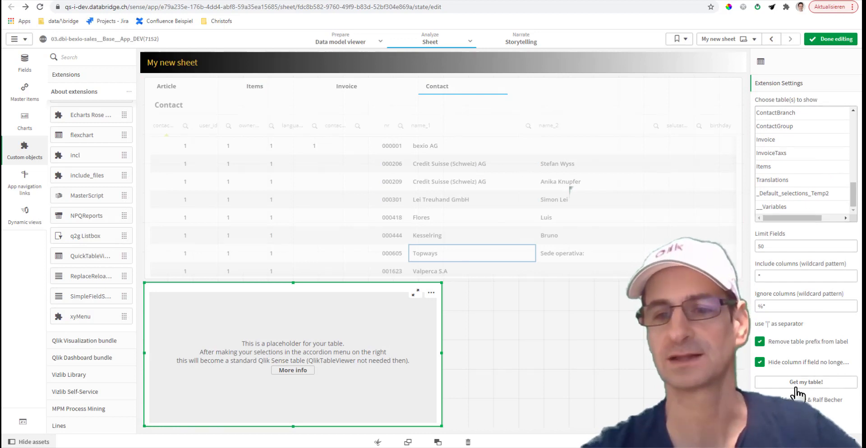
{"action": "left_click", "coordinate": [773, 166]}
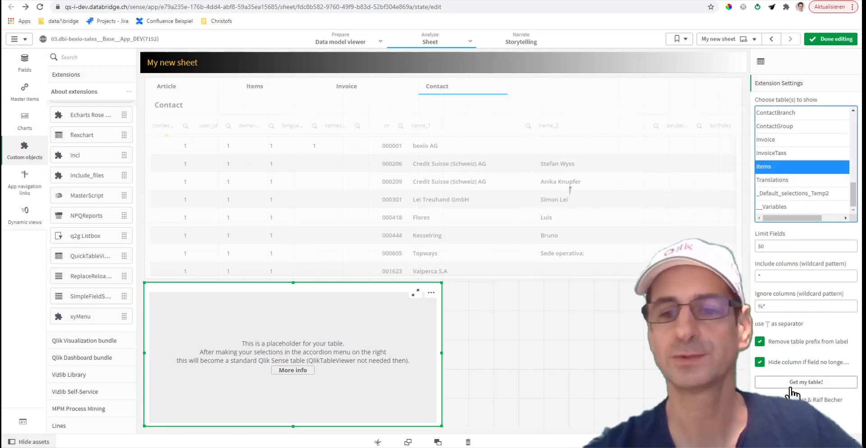
{"action": "left_click", "coordinate": [791, 387]}
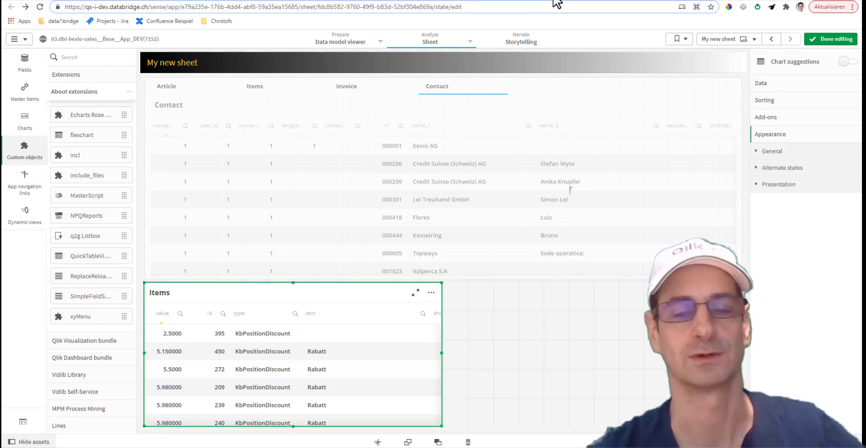
Reload the sheet with /options/developer appended to the address
{"action": "left_click", "coordinate": [557, 3]}
{"action": "type", "text": "/options/d"}
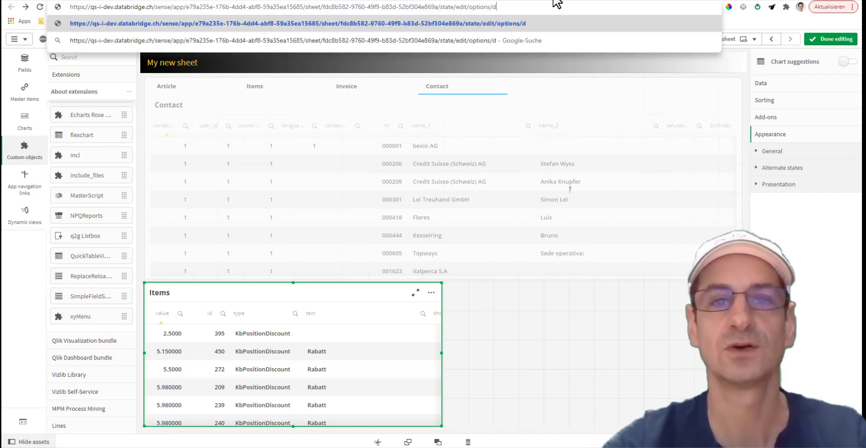
{"action": "type", "text": "eveloper"}
{"action": "key", "text": "Return"}
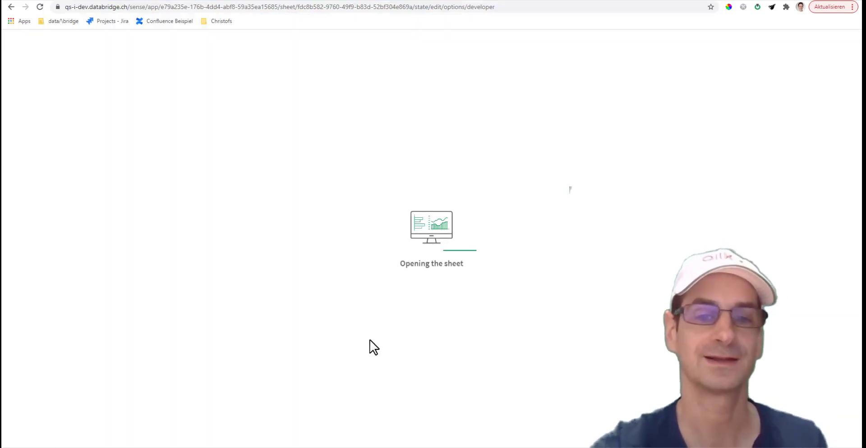
Open the Items table's Developer dialog and inspect its properties showing qType "table"
{"action": "left_click", "coordinate": [294, 297]}
{"action": "right_click", "coordinate": [296, 300]}
{"action": "left_click", "coordinate": [329, 283]}
{"action": "left_click", "coordinate": [392, 220]}
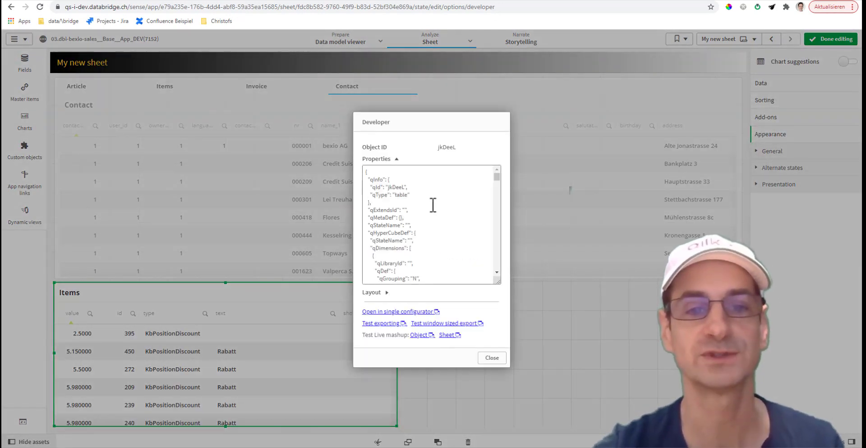
{"action": "double_click", "coordinate": [400, 195]}
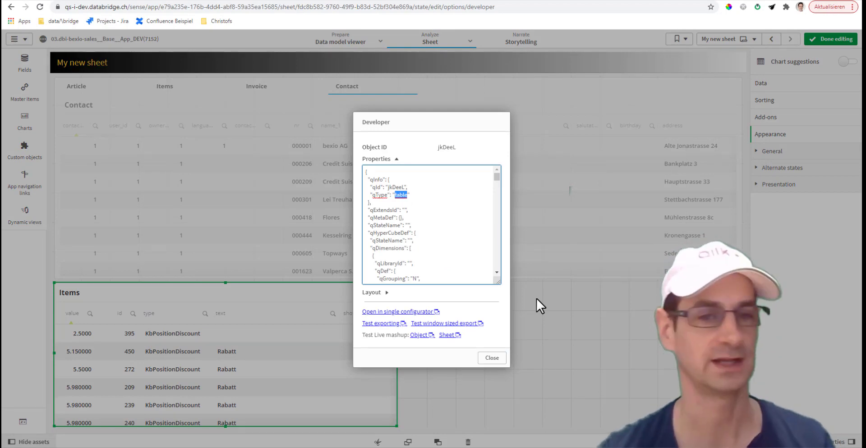
Close the Developer dialog and add another QuickTableViewer placeholder beside the Items table
{"action": "left_click", "coordinate": [490, 358]}
{"action": "left_click", "coordinate": [23, 159]}
{"action": "left_click", "coordinate": [82, 75]}
{"action": "scroll", "coordinate": [99, 185], "scroll_direction": "down", "scroll_amount": 2}
{"action": "left_click_drag", "start_coordinate": [92, 255], "coordinate": [552, 364]}
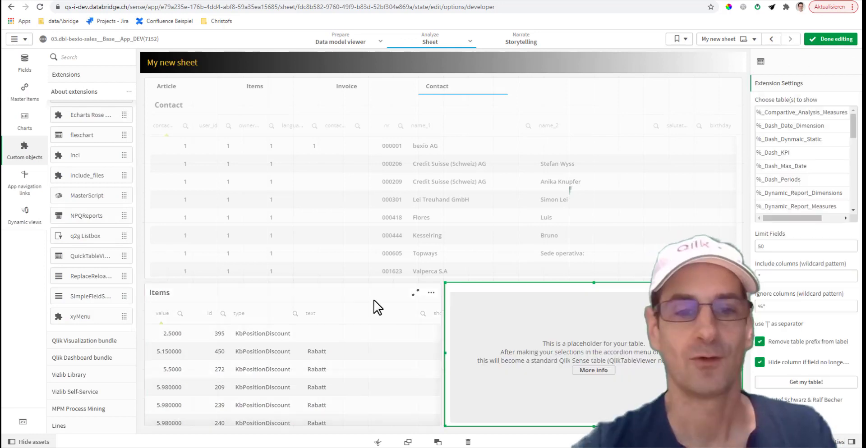
Show the Items table's text column settings with its Show column if condition
{"action": "left_click", "coordinate": [382, 310]}
{"action": "left_click", "coordinate": [778, 87]}
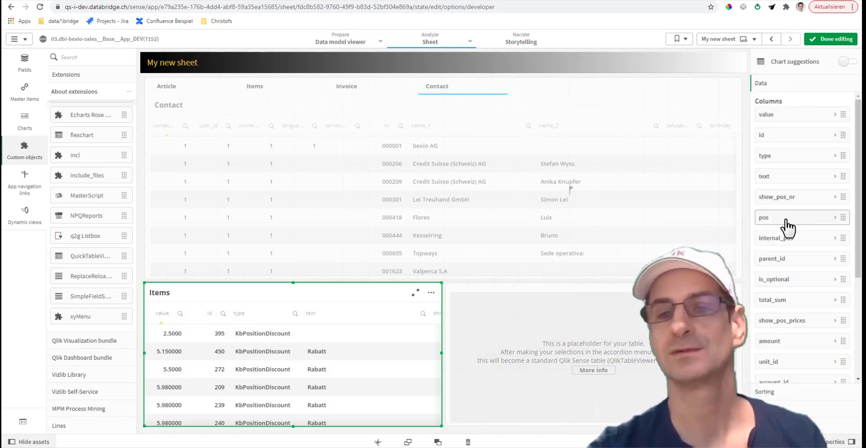
{"action": "left_click", "coordinate": [778, 180]}
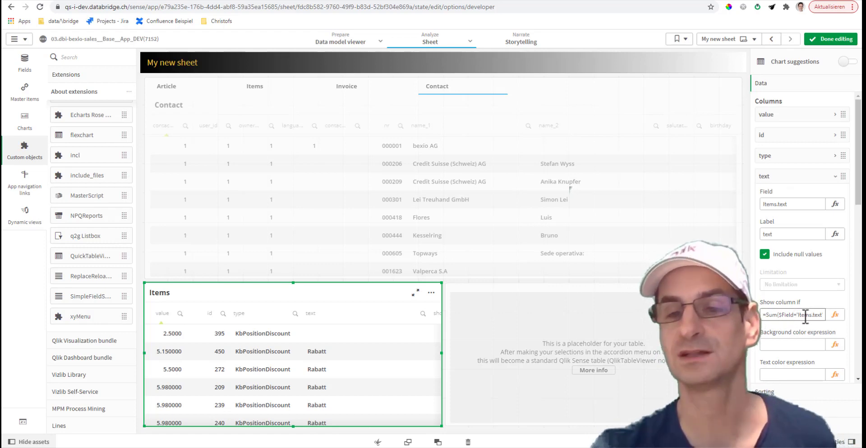
Inspect the Items text column's Show column if expression, then close the editor
{"action": "left_click", "coordinate": [835, 315]}
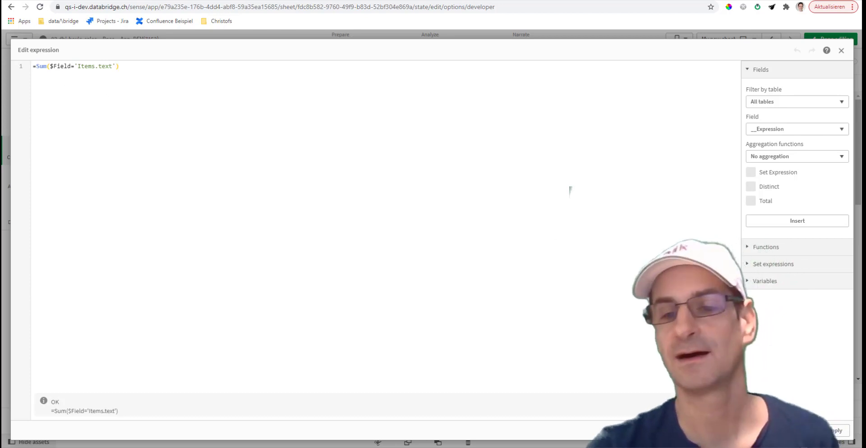
{"action": "left_click", "coordinate": [838, 430]}
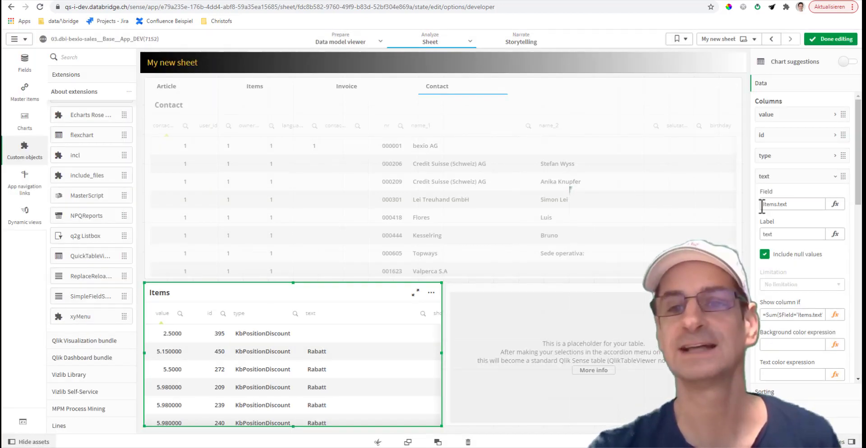
{"action": "left_click", "coordinate": [797, 175]}
{"action": "left_click", "coordinate": [809, 178]}
Clear the text column's show condition and select the new table placeholder
{"action": "left_click", "coordinate": [805, 310]}
{"action": "key", "text": "ctrl+a"}
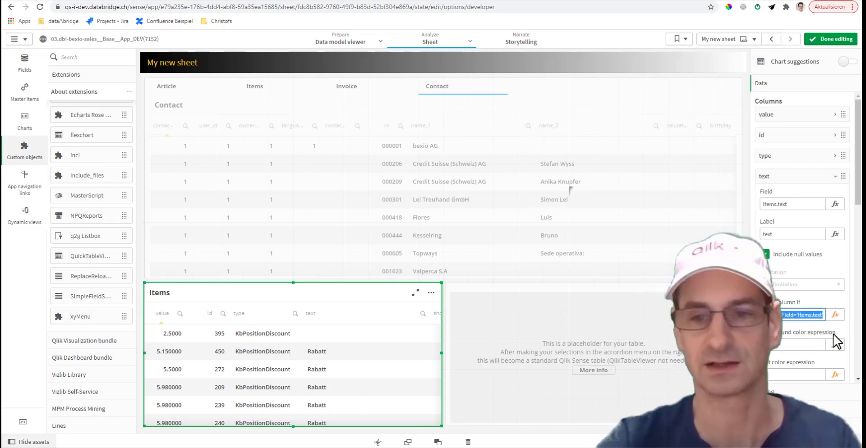
{"action": "key", "text": "BackSpace"}
{"action": "left_click", "coordinate": [806, 178]}
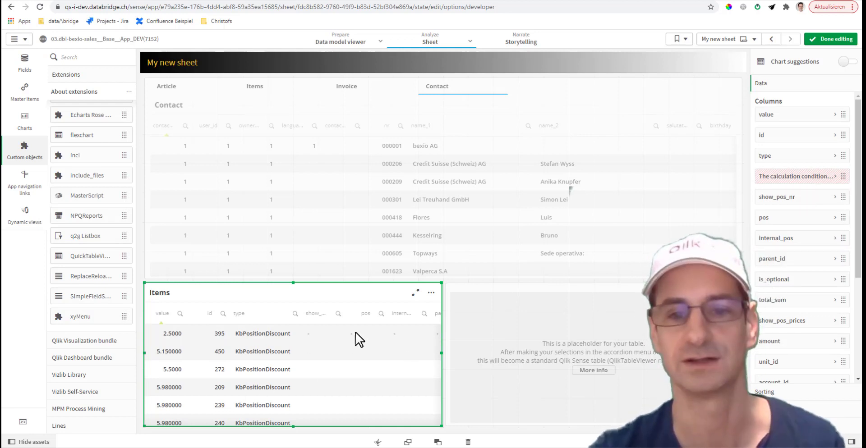
{"action": "left_click", "coordinate": [575, 320]}
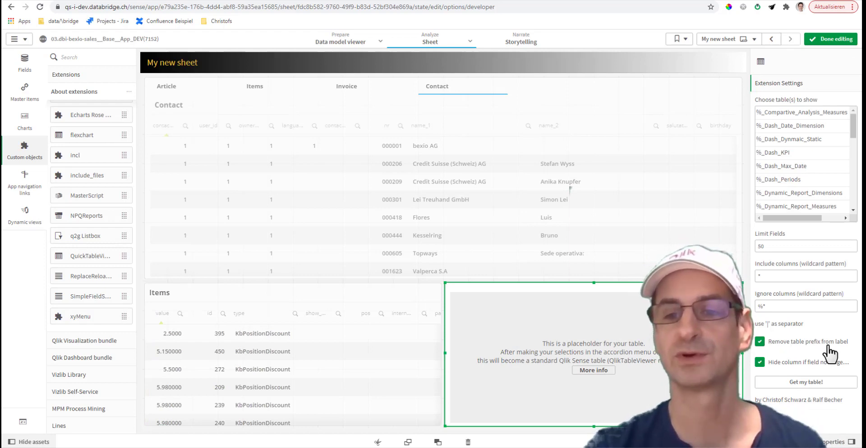
In analysis mode, filter Items to type KbPositionDiscount and value 5.150000
{"action": "left_click", "coordinate": [834, 39]}
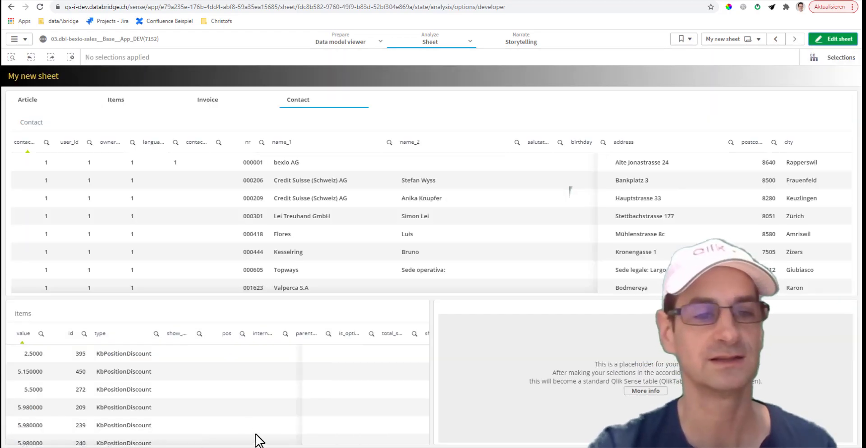
{"action": "left_click", "coordinate": [132, 368]}
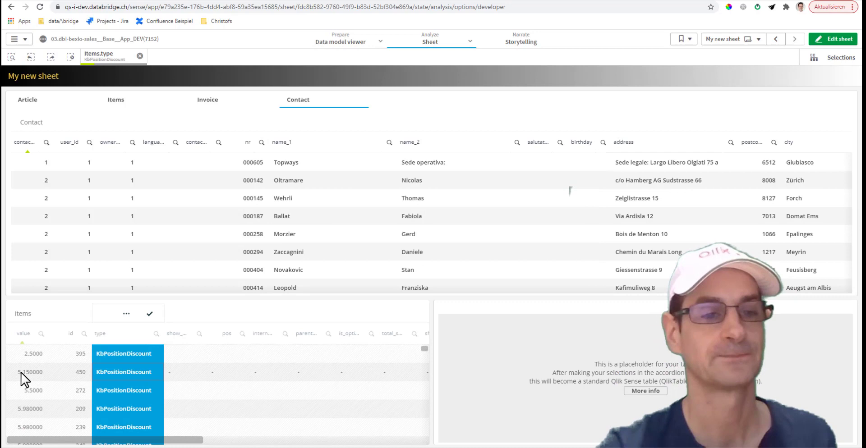
{"action": "left_click", "coordinate": [29, 373]}
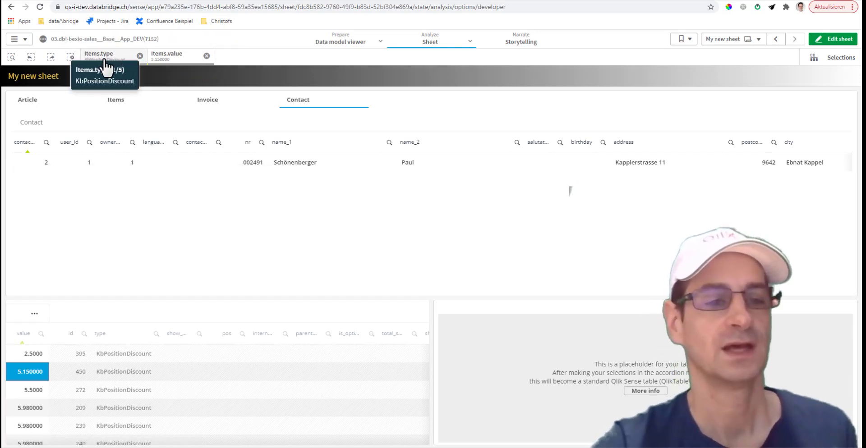
{"action": "left_click", "coordinate": [136, 387]}
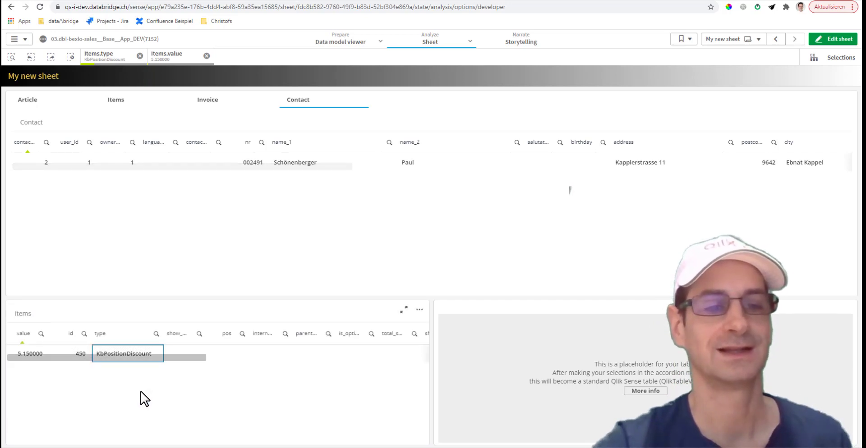
Confirm the KbPositionDiscount type selection and remove the 5.150000 value selection
{"action": "left_click", "coordinate": [122, 354]}
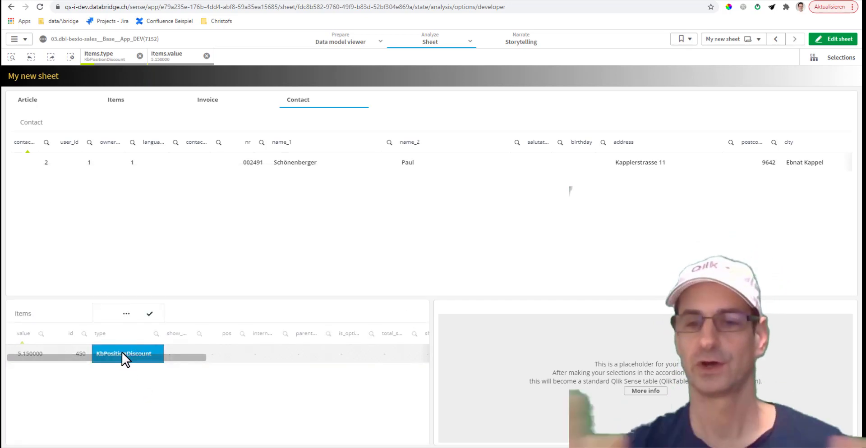
{"action": "left_click", "coordinate": [149, 315]}
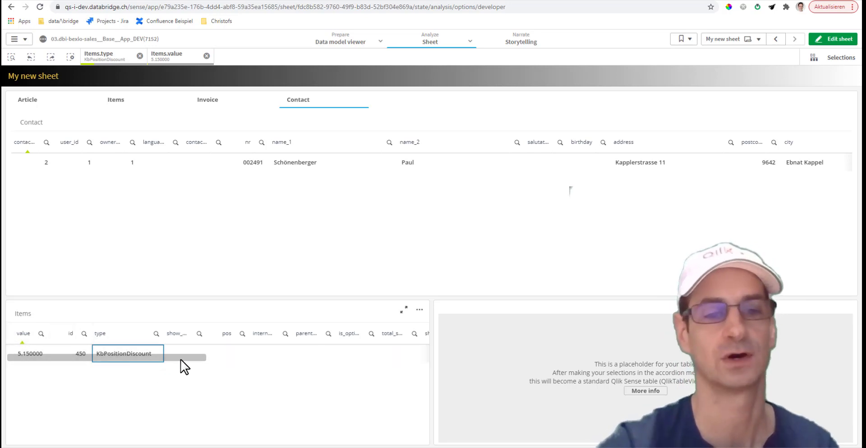
{"action": "left_click", "coordinate": [207, 56]}
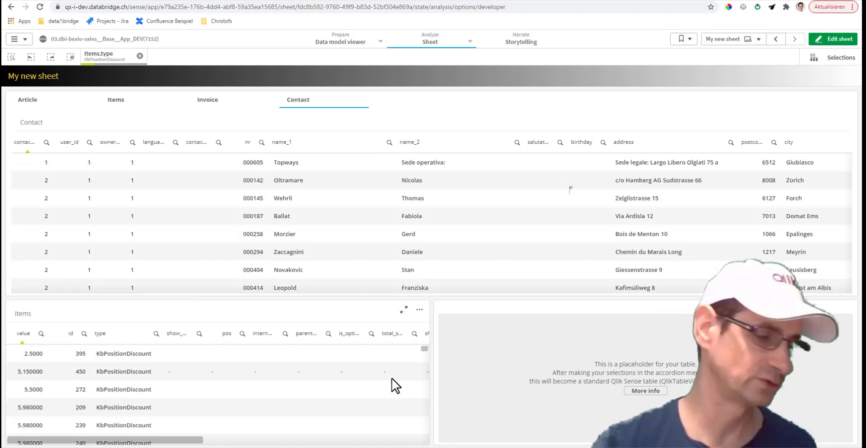